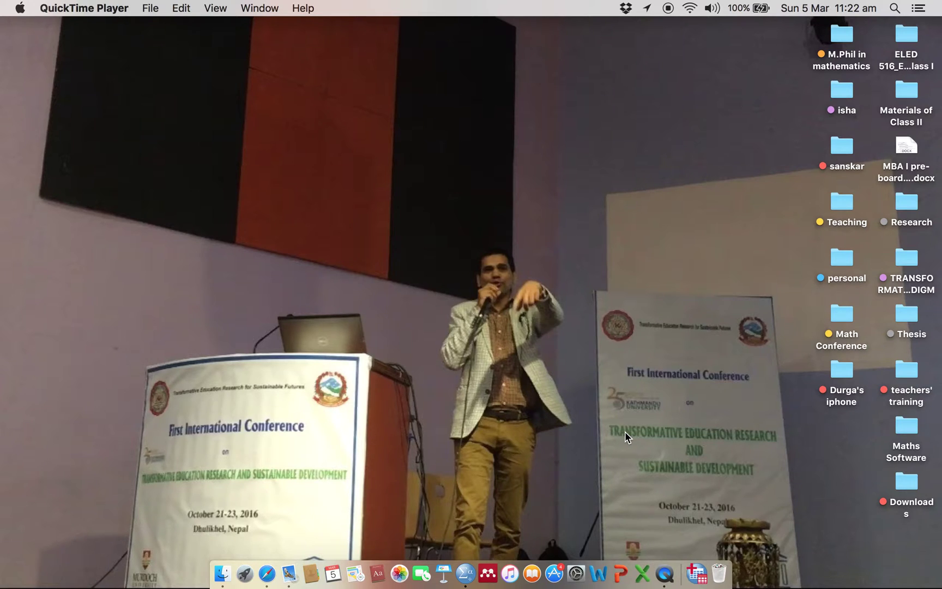
Bring the SPSS Data Editor with the mathematics engagement dataset to the front.
click(695, 565)
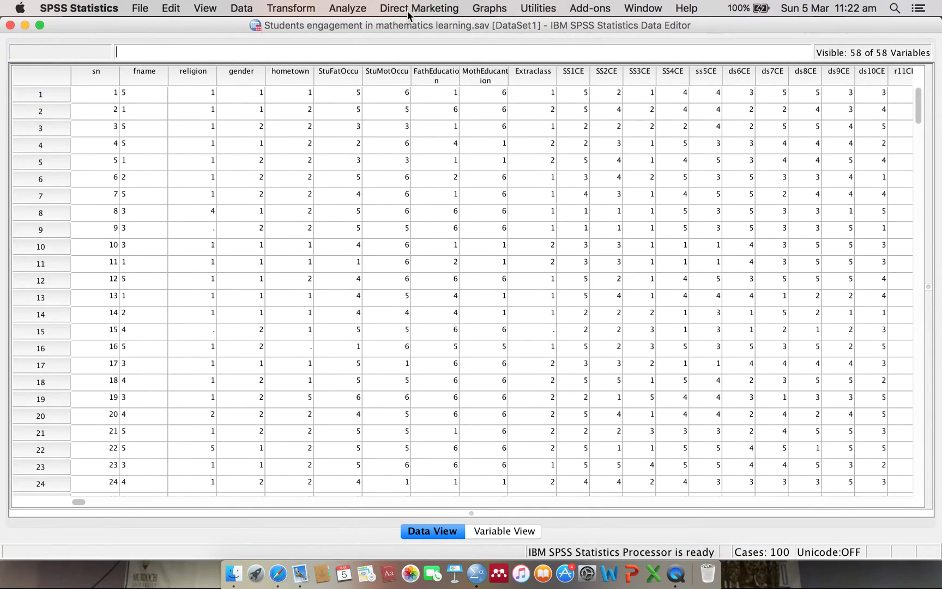
Open Analyze > Scale > Reliability Analysis from the menu bar.
click(351, 9)
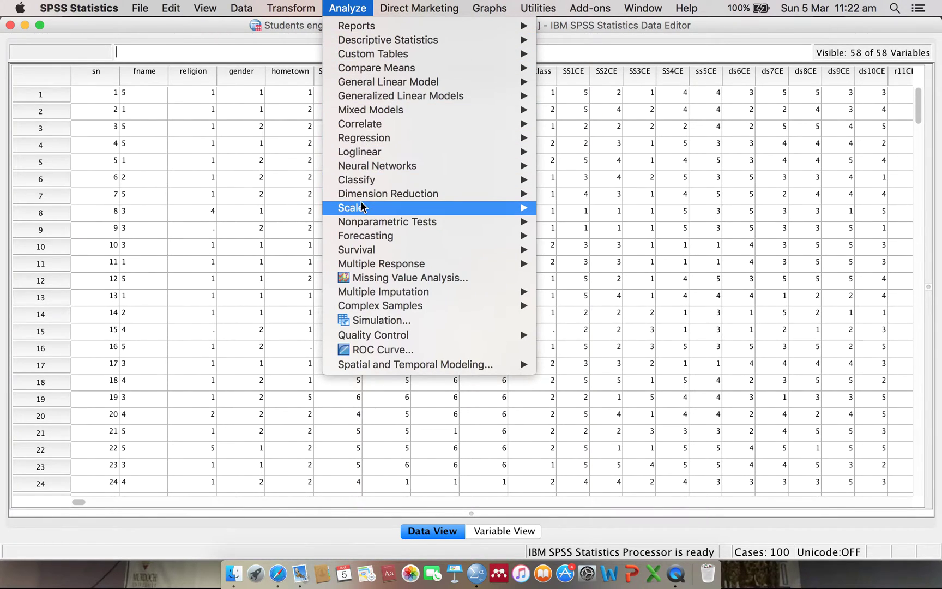
mouse_move(354, 208)
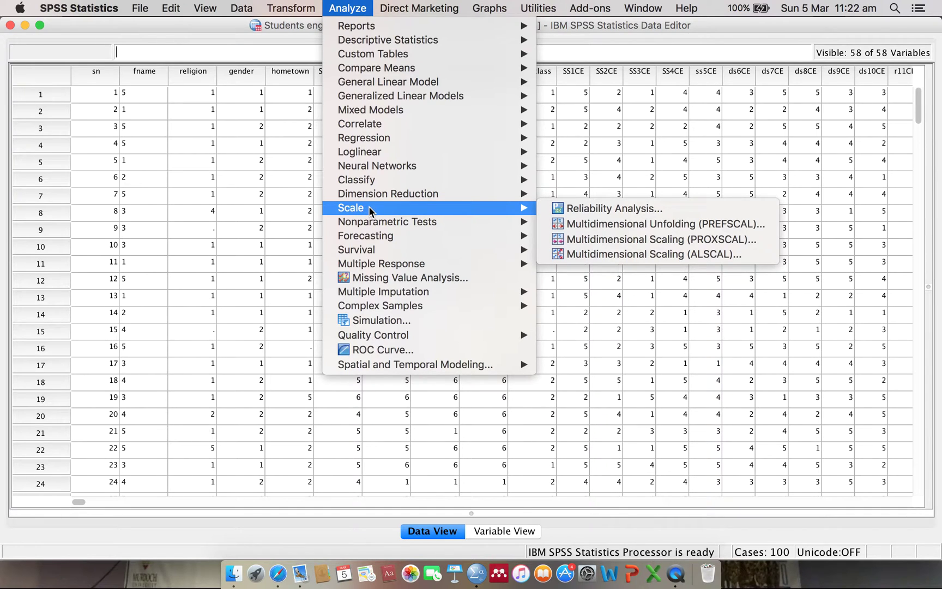
key(Escape)
key(Escape)
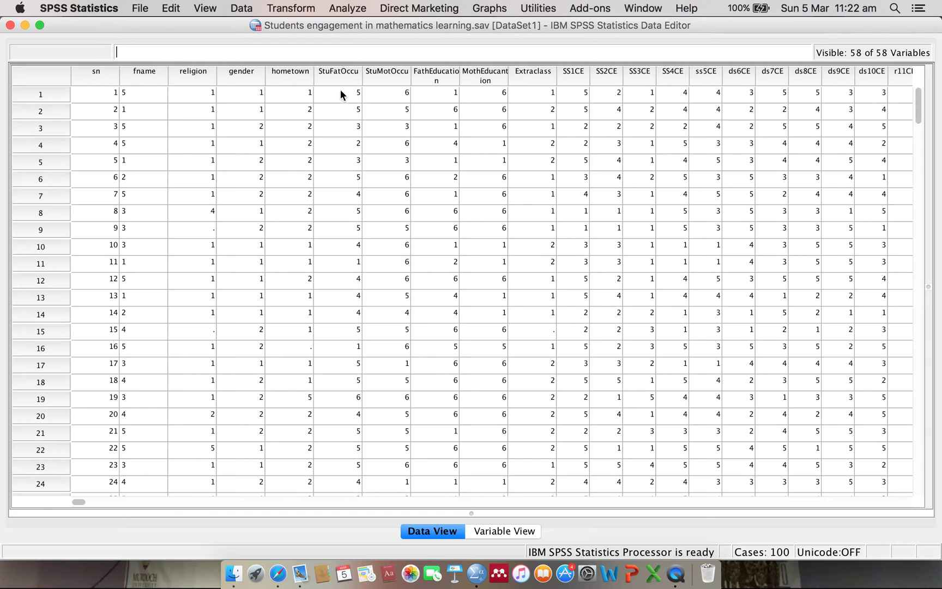
click(349, 10)
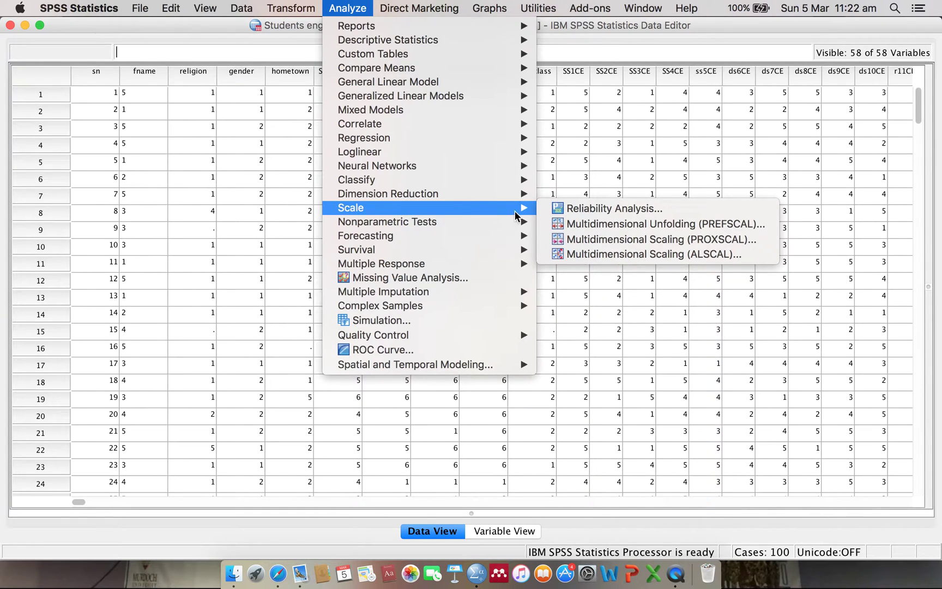
click(591, 212)
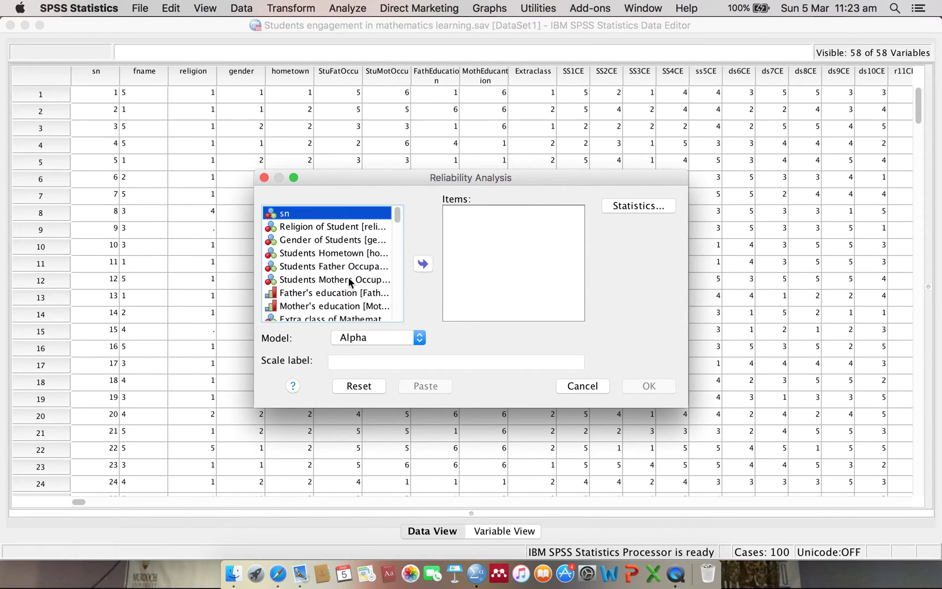
scroll(348, 277, down, 2)
scroll(348, 277, down, 2)
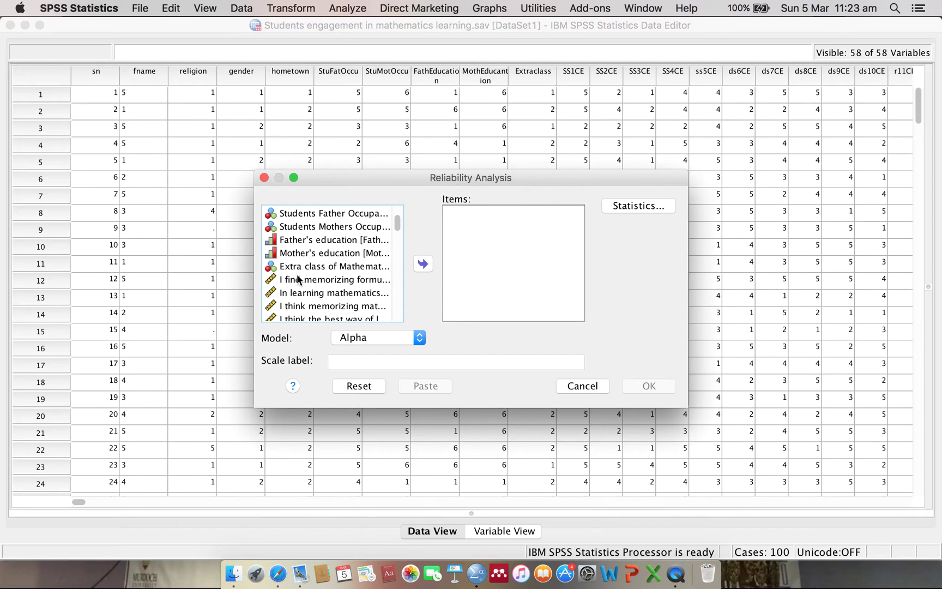
Select the items from SS1CE down, excluding 'Please let me know' through VAR00003.
click(269, 281)
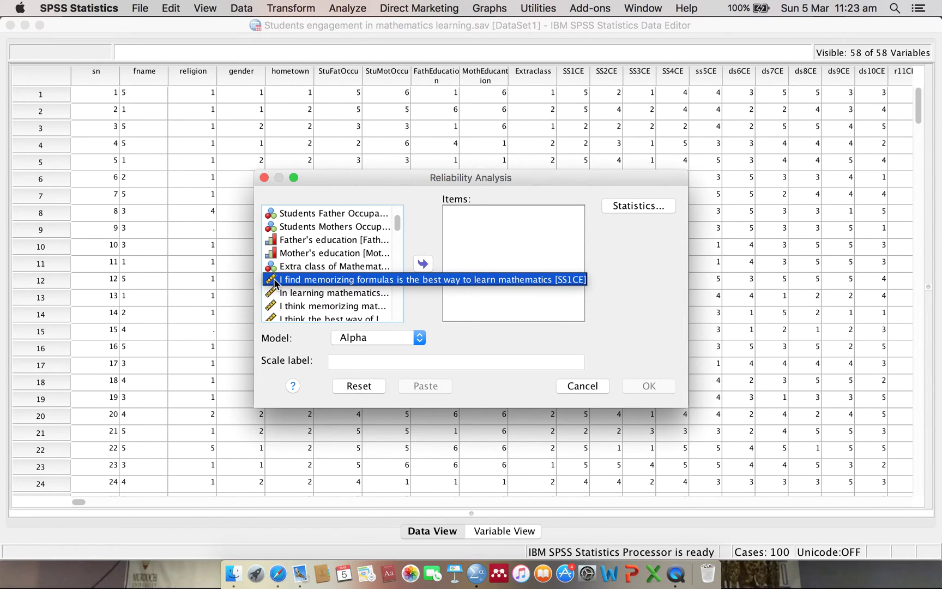
key(shift+Down)
key(shift+Down)
key(shift+Down)
key(shift+Down)
key(shift+Down)
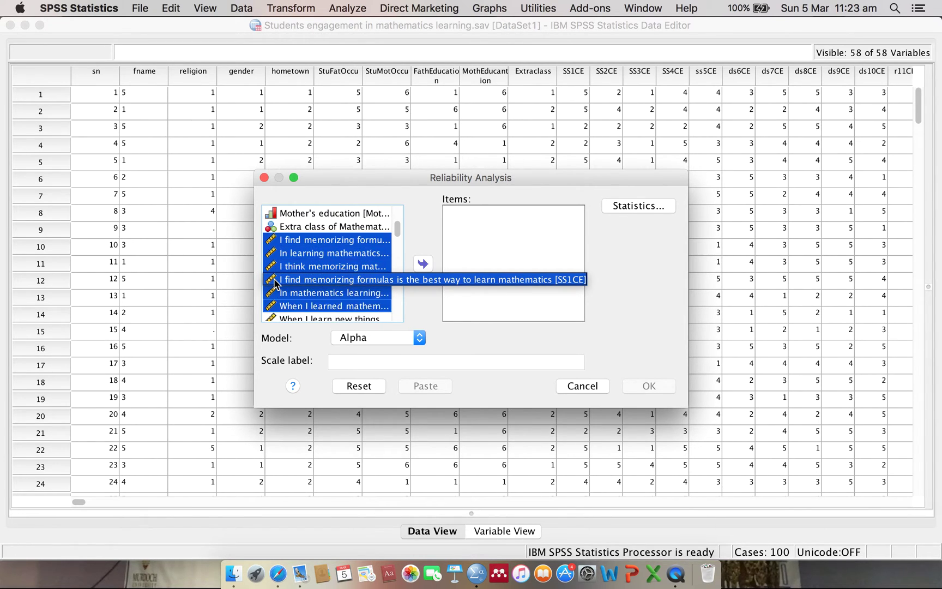
key(shift+Down)
key(shift+Down)
key(shift+Down)
key(shift+Down)
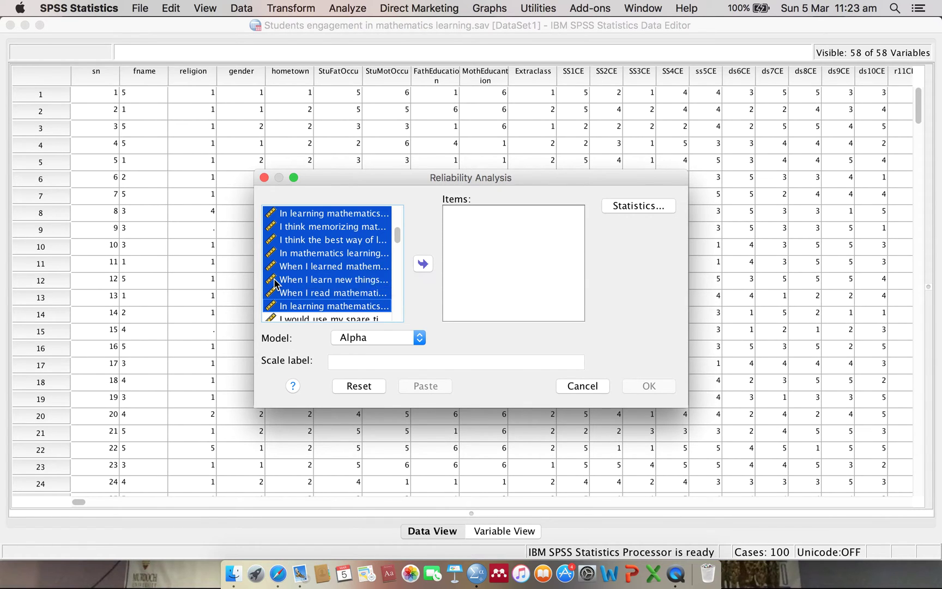
key(shift+Down)
key(shift+Down)
key(shift+Down)
key(shift+Down)
key(shift+Down)
key(shift+Down)
key(shift+Down)
key(shift+Down)
key(shift+Down)
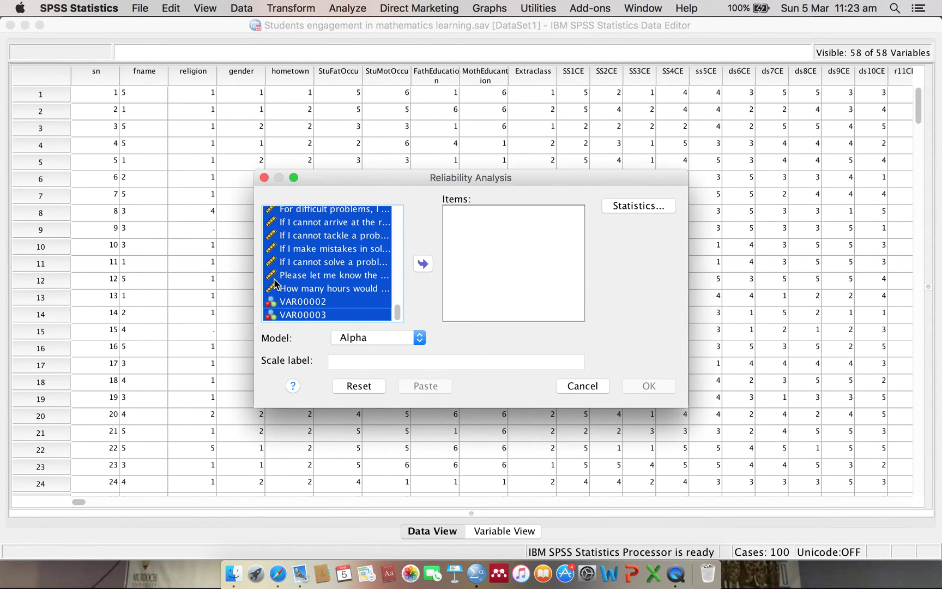
key(shift+Up)
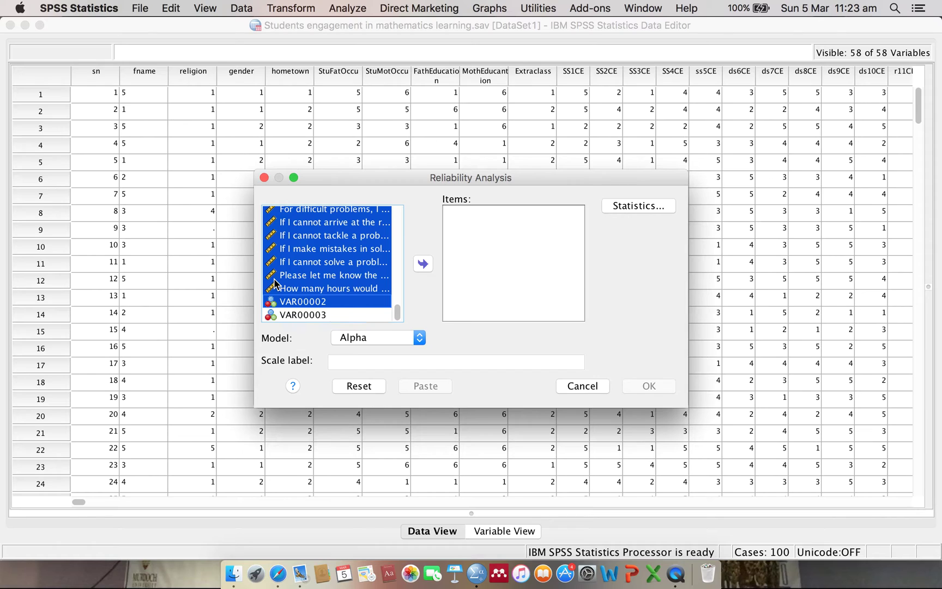
key(shift+Up)
key(shift+Up)
key(shift+Up)
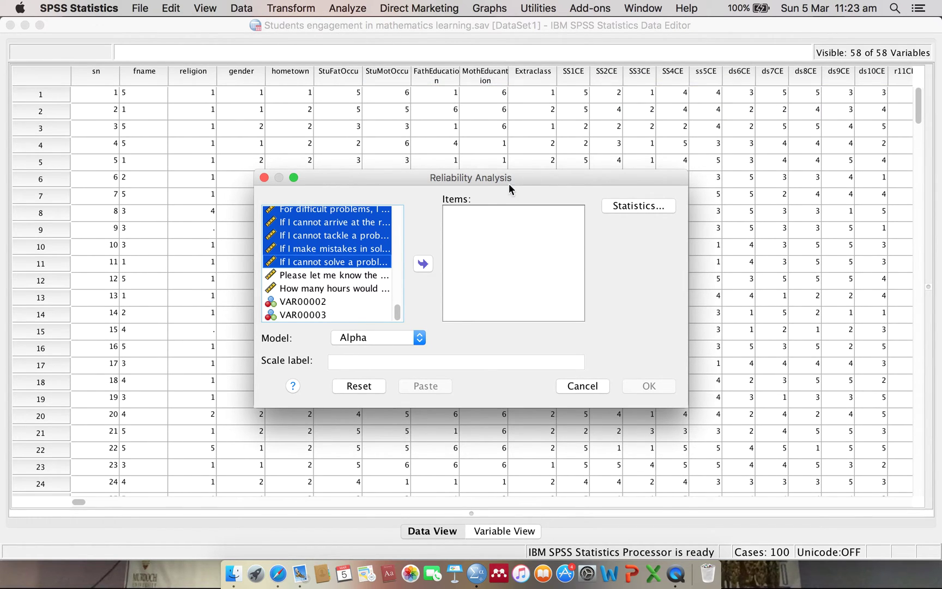
Move the selected statements into Items, keep the Alpha model, and leave Statistics unchanged.
click(423, 264)
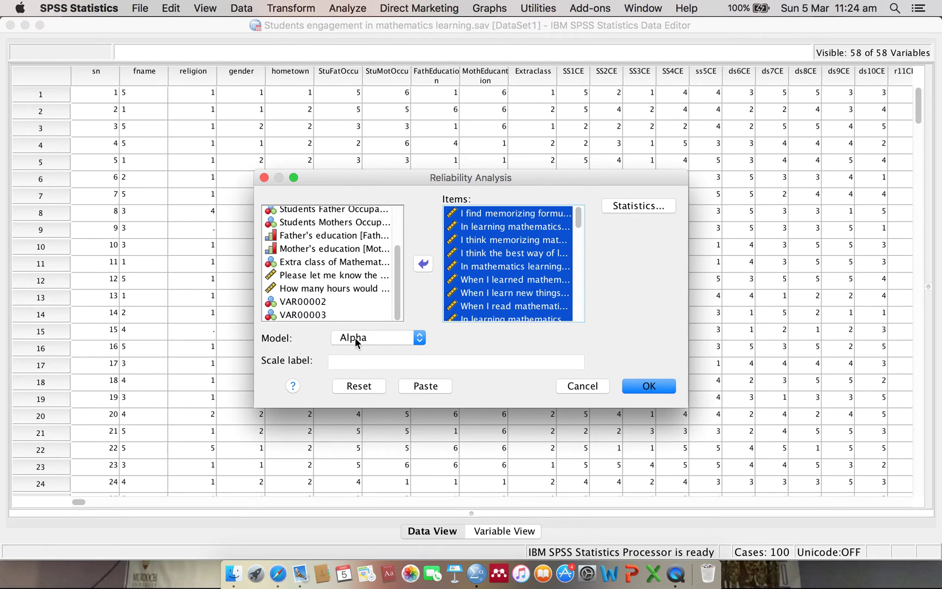
click(419, 339)
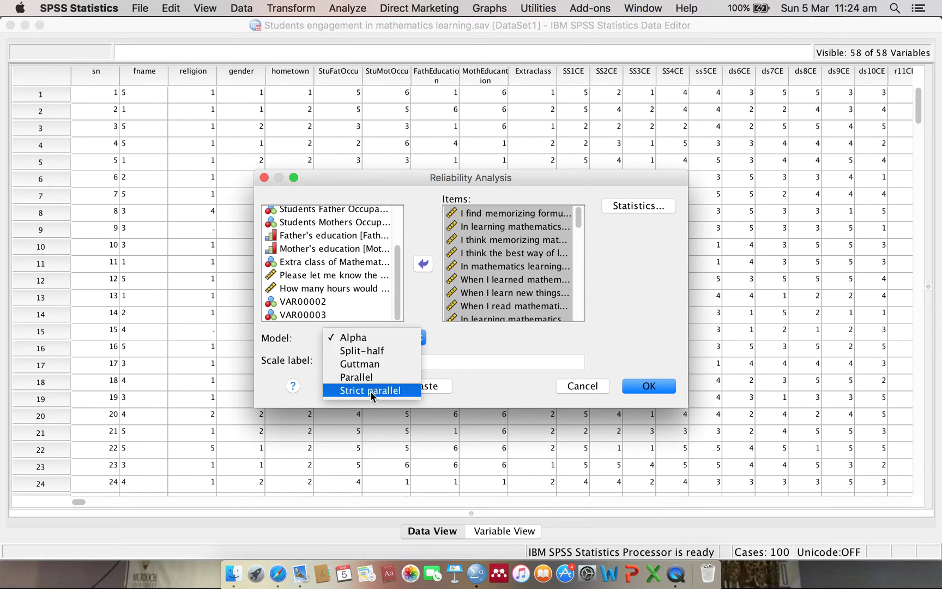
click(355, 339)
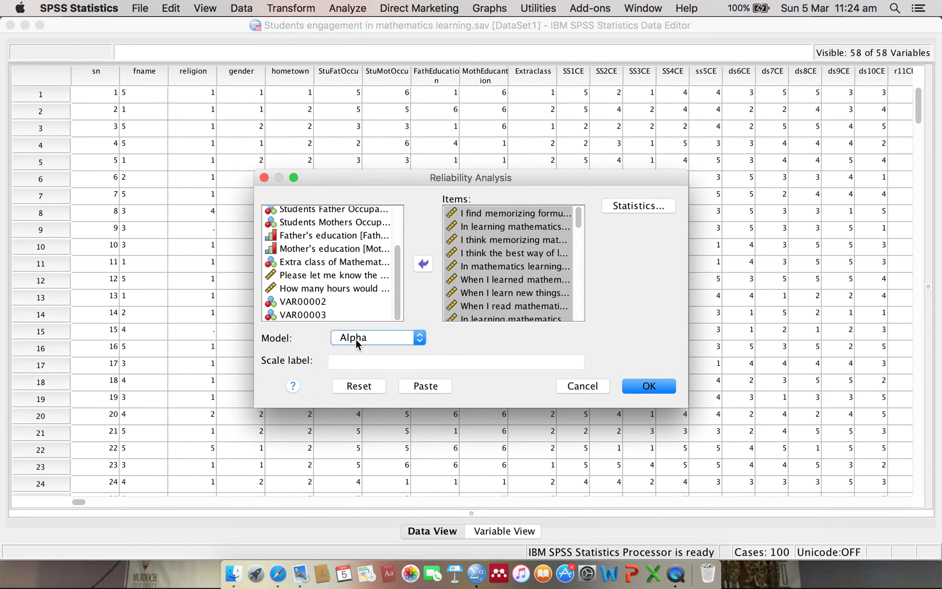
click(635, 206)
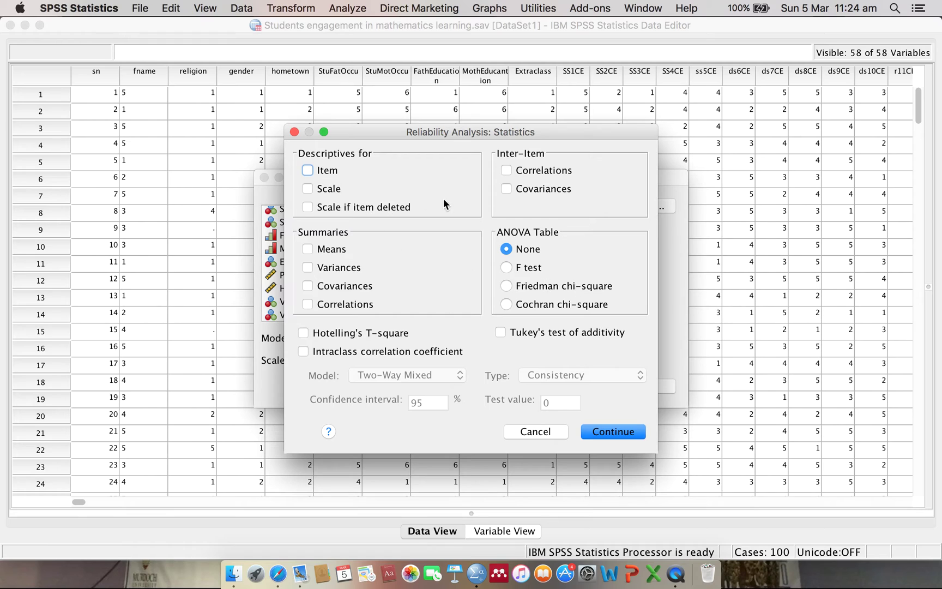
click(294, 132)
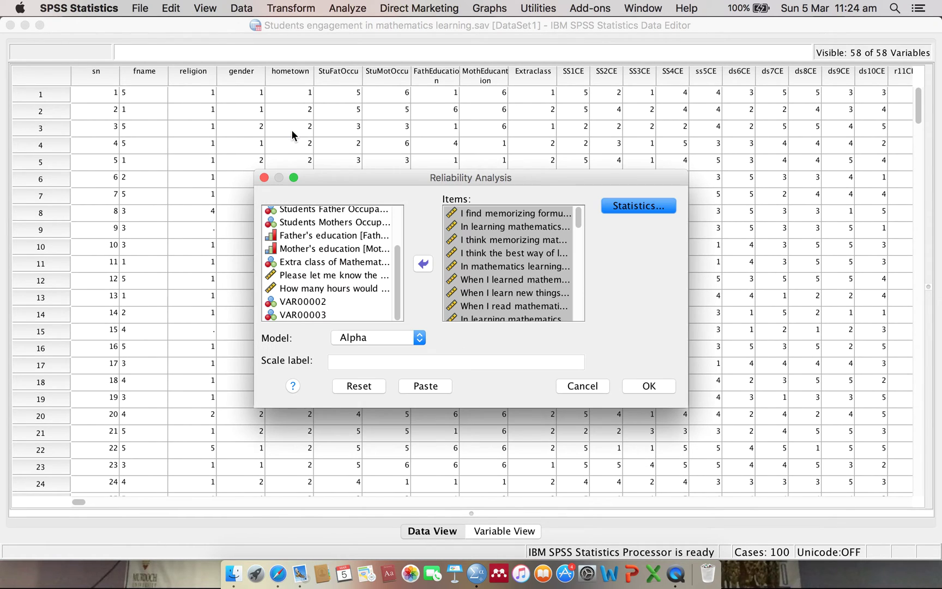
Run the analysis and inspect the Reliability Statistics table: alpha .819, 44 items.
click(659, 383)
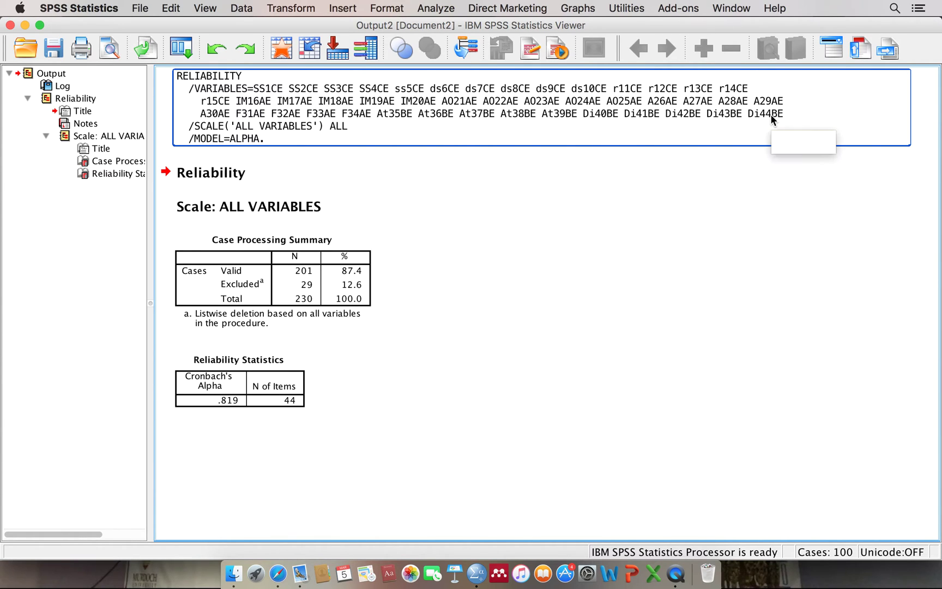
click(709, 177)
click(549, 349)
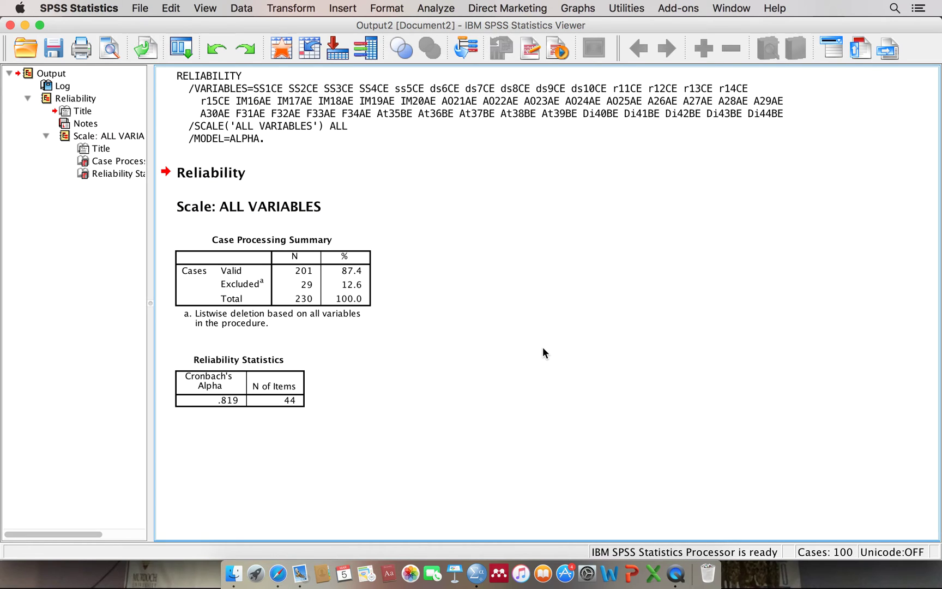
click(222, 389)
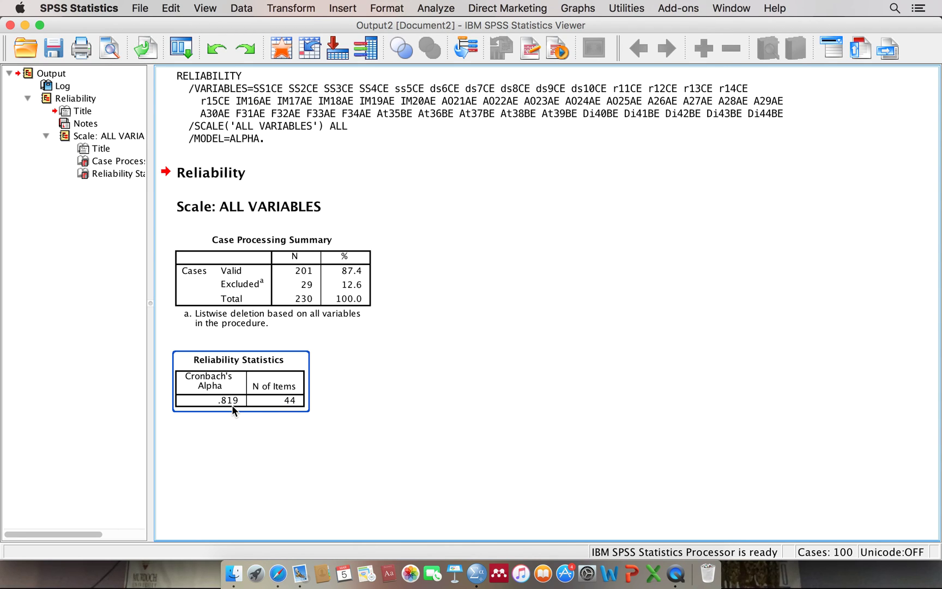
click(397, 317)
click(295, 234)
click(181, 172)
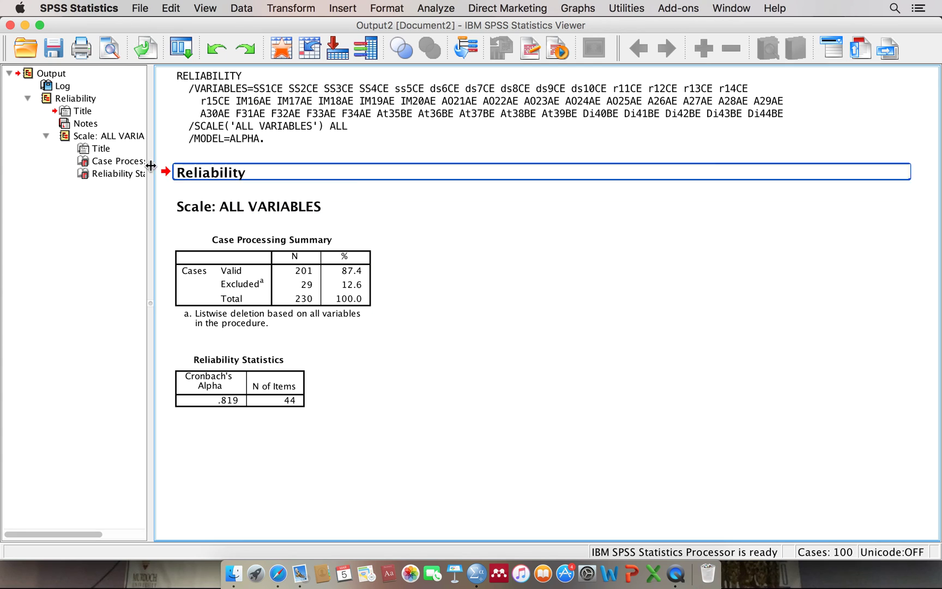
Close the Output Viewer, minimise the Data Editor, and focus the desktop.
click(25, 26)
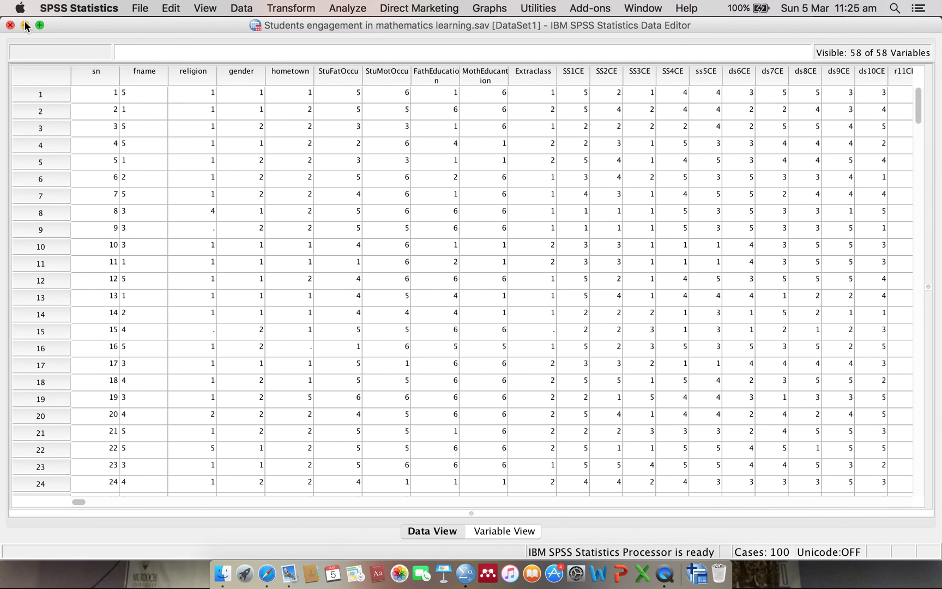
click(24, 26)
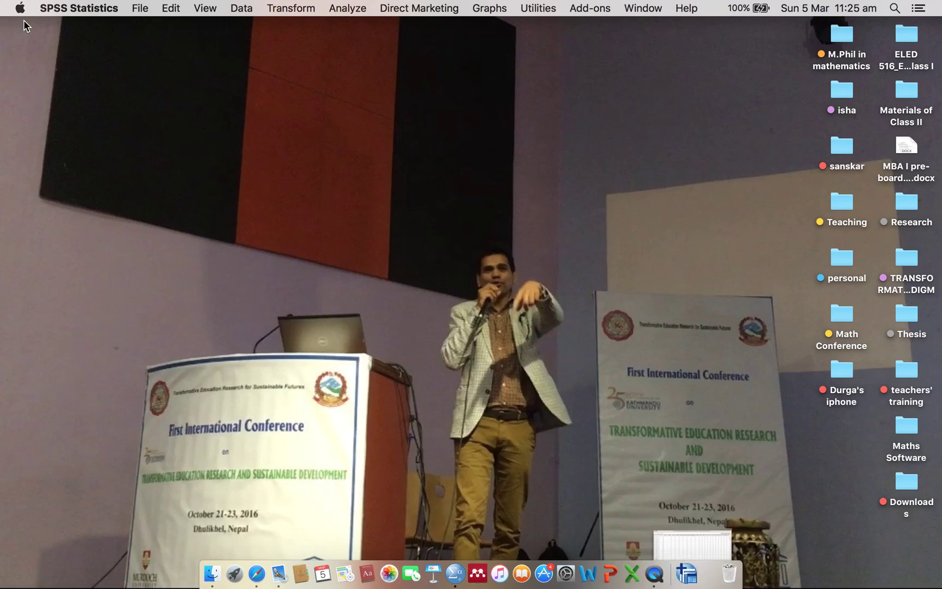
click(199, 173)
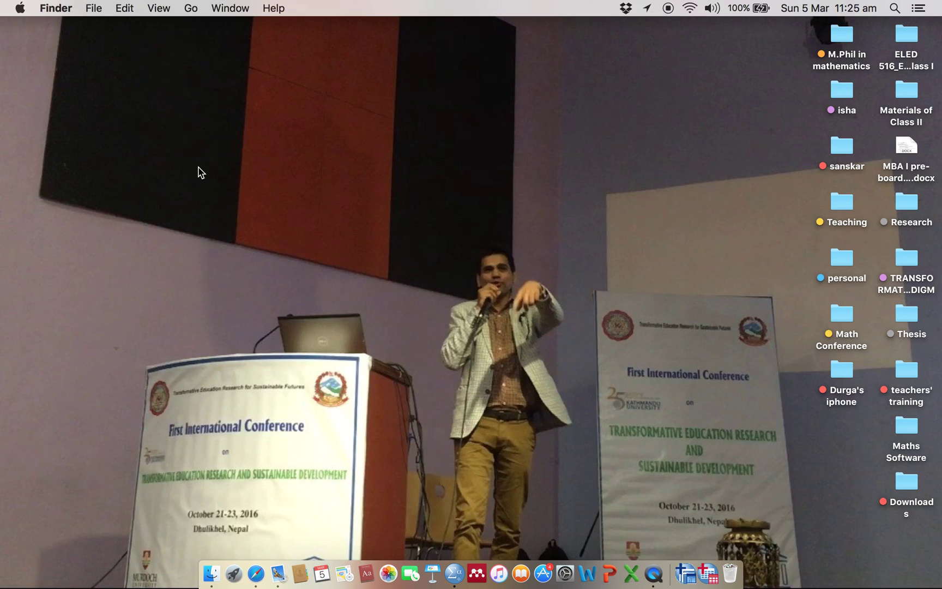